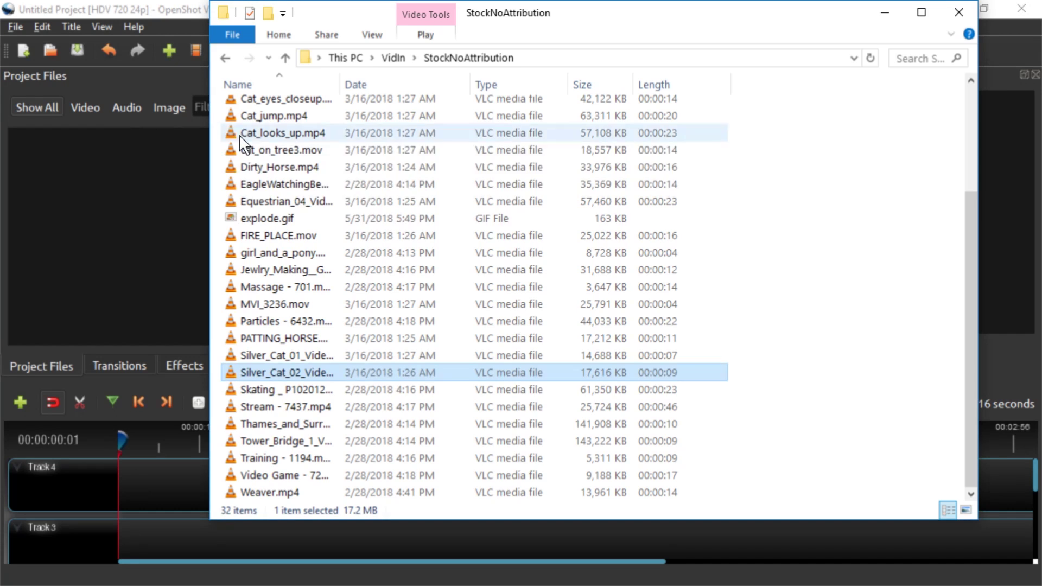
# Import Silver_Cat_02 and PATTING_HORSE videos and place both on Track 4, horse after cat.
pyautogui.moveTo(272, 374); pyautogui.dragTo(120, 226)
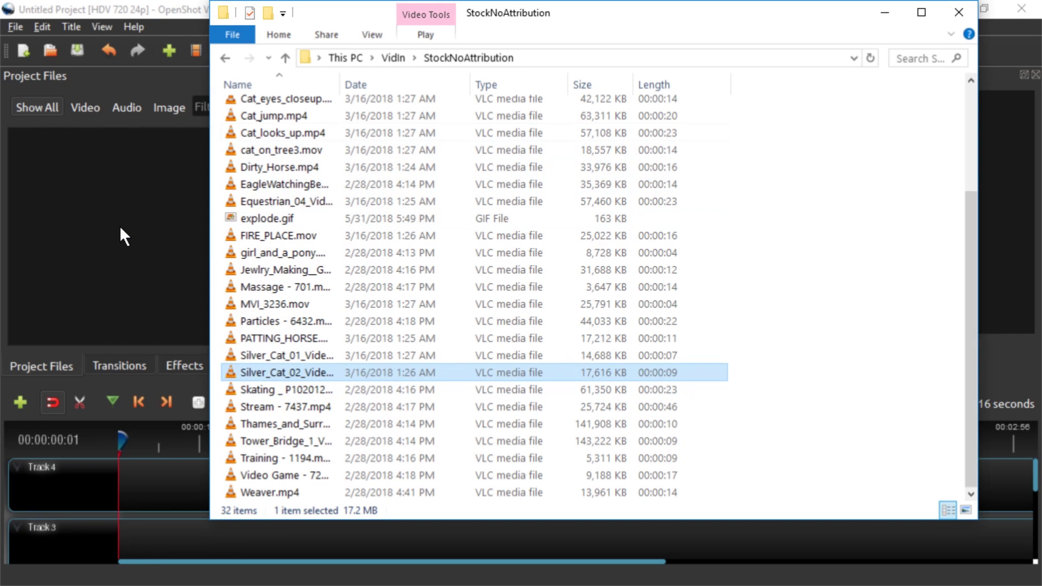
pyautogui.moveTo(277, 338); pyautogui.dragTo(160, 244)
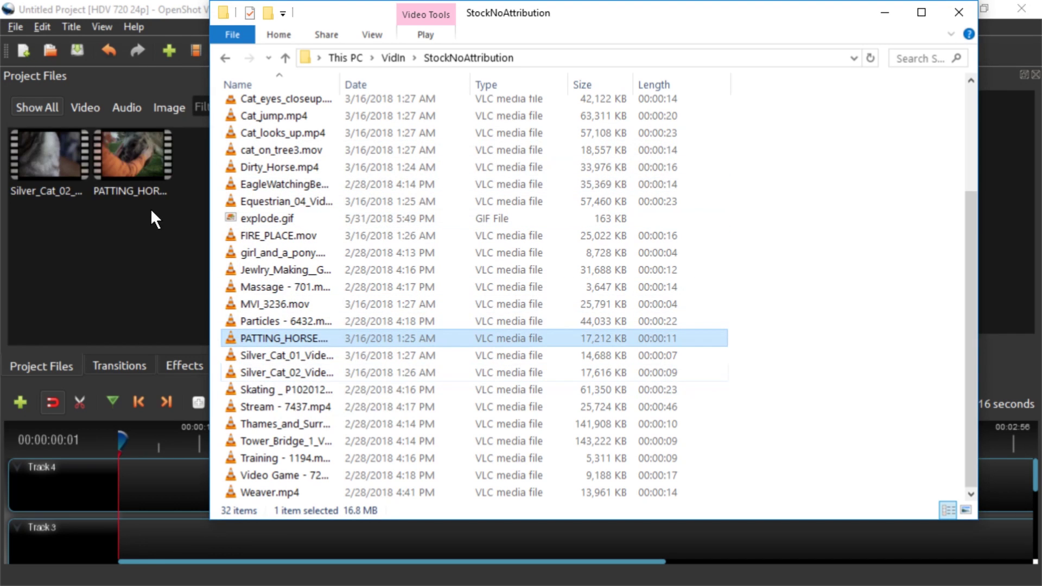
pyautogui.moveTo(45, 151); pyautogui.dragTo(134, 481)
pyautogui.moveTo(132, 156)
pyautogui.mouseDown()
pyautogui.moveTo(161, 348)
pyautogui.moveTo(204, 479)
pyautogui.mouseUp()
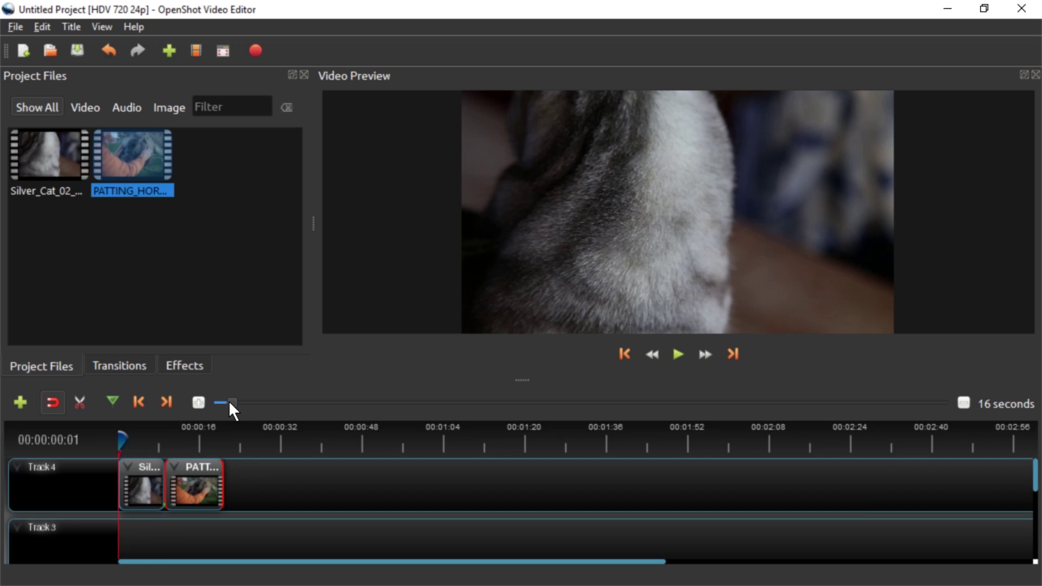
# Slide the horse clip left to overlap the cat clip's end and play the overlap.
pyautogui.moveTo(229, 401); pyautogui.dragTo(202, 402)
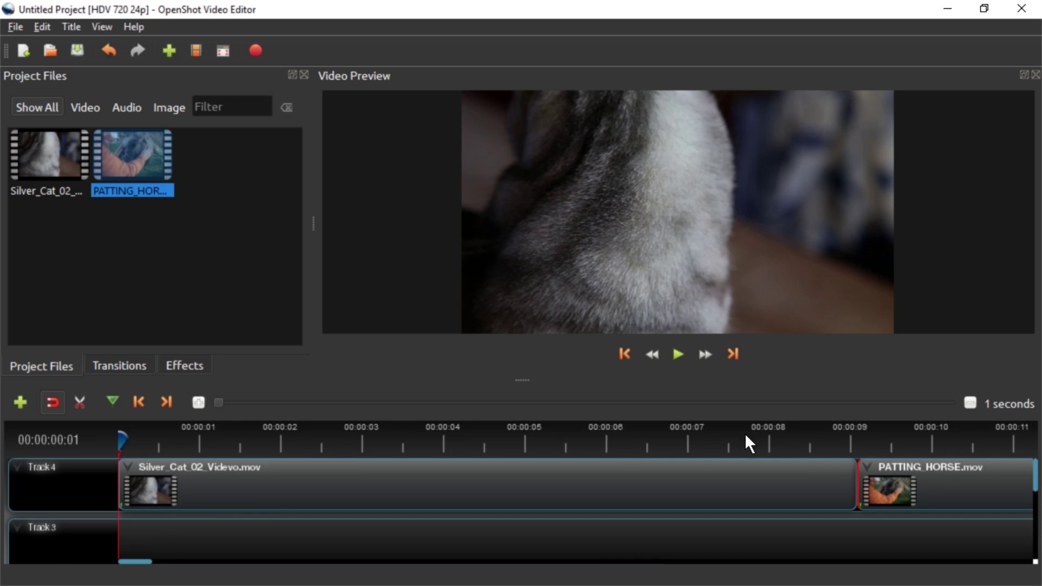
pyautogui.moveTo(970, 482); pyautogui.dragTo(822, 461)
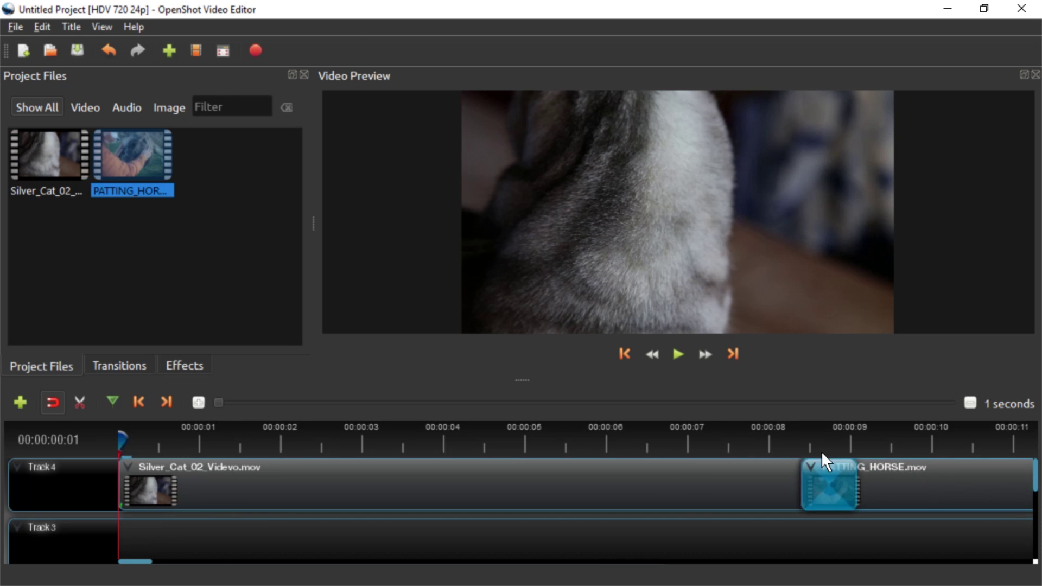
pyautogui.click(788, 434)
pyautogui.press('space')
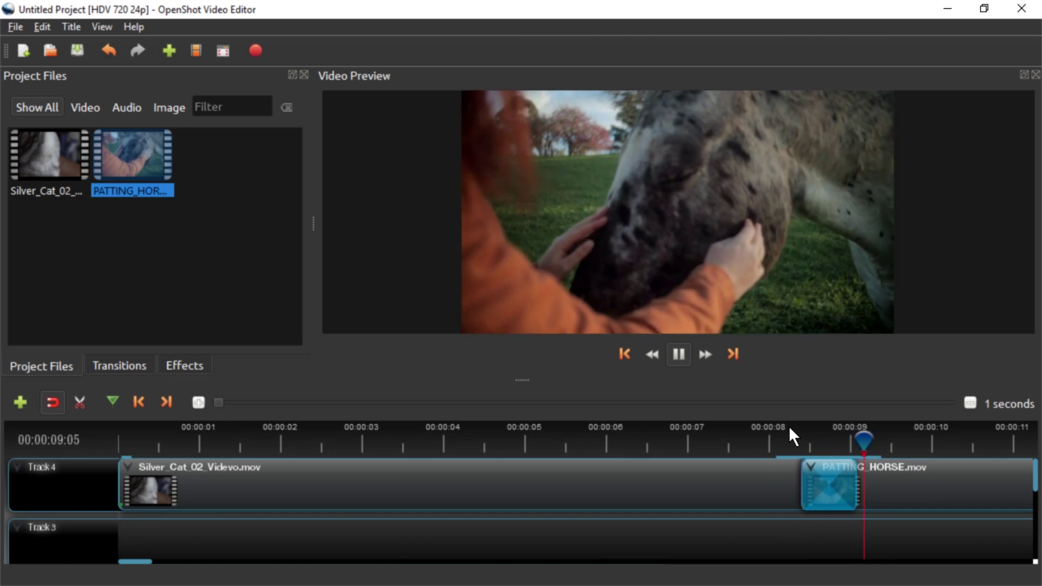
# Import Spiral - NoLoop.wav, place it on Track 3 under the videos, and play from the start.
pyautogui.press('space')
pyautogui.hotkey('alt', 'Tab')
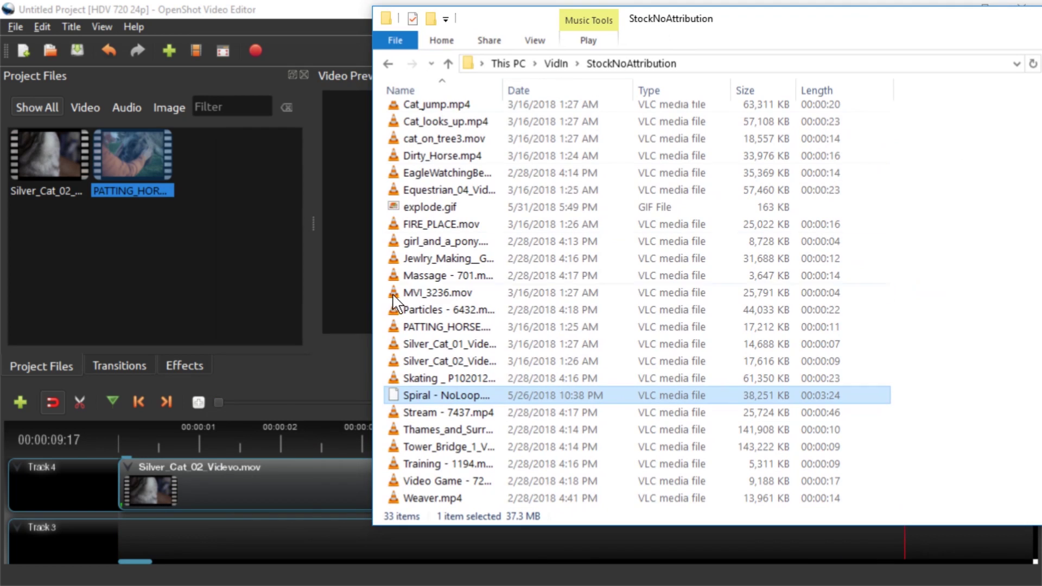
pyautogui.moveTo(436, 397); pyautogui.dragTo(208, 266)
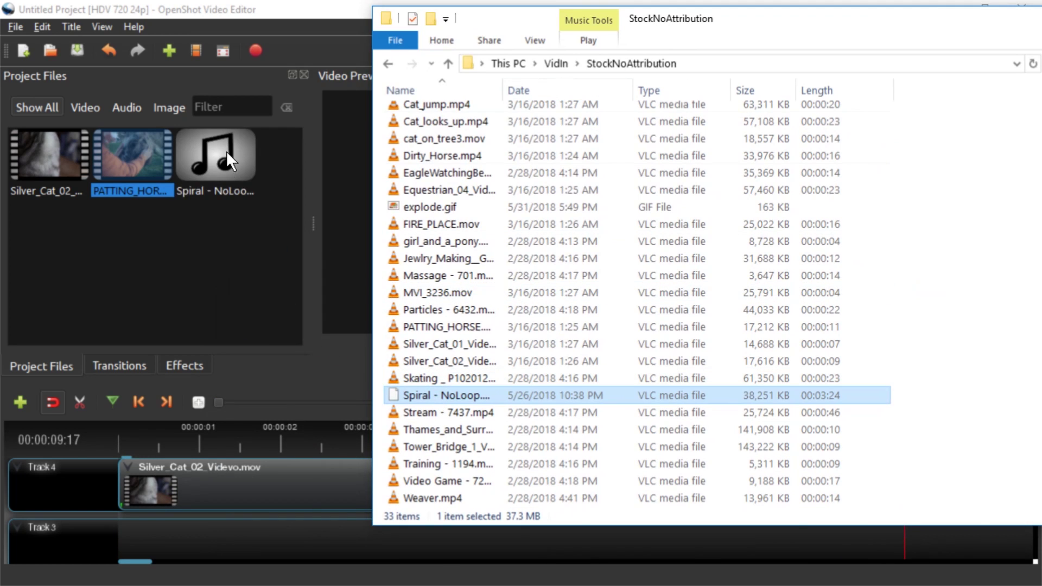
pyautogui.moveTo(226, 151); pyautogui.dragTo(124, 520)
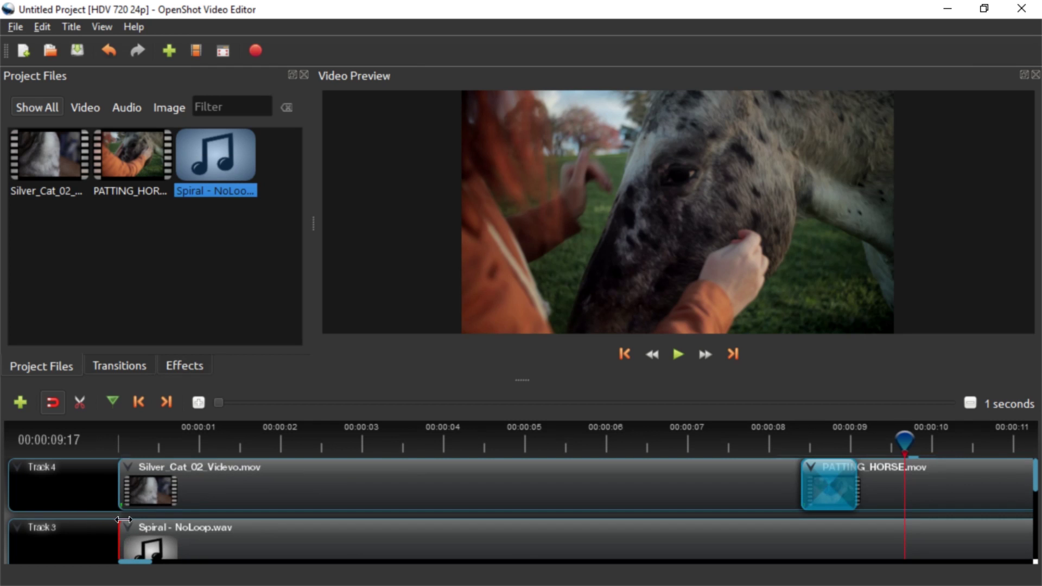
pyautogui.press('Home')
pyautogui.press('space')
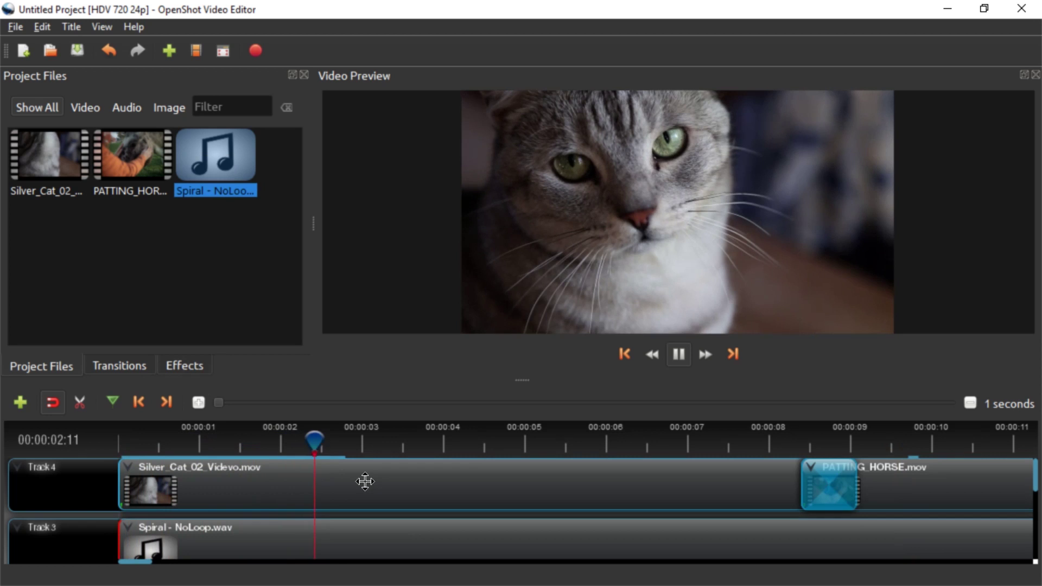
pyautogui.press('space')
pyautogui.scroll(-2, 365, 481)
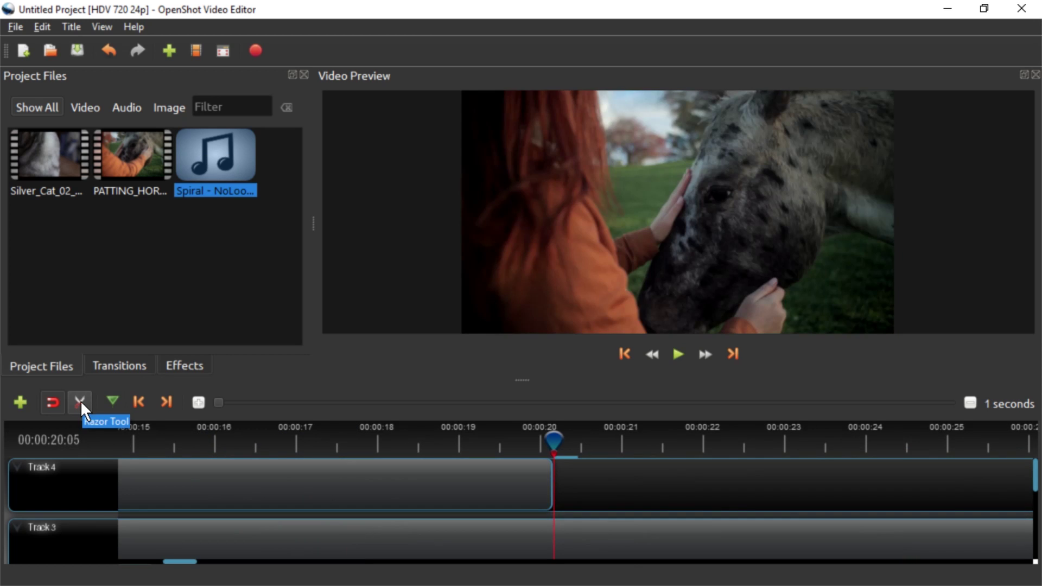
# Split the Track 3 music with the Razor tool where the video ends.
pyautogui.click(81, 400)
pyautogui.click(626, 535)
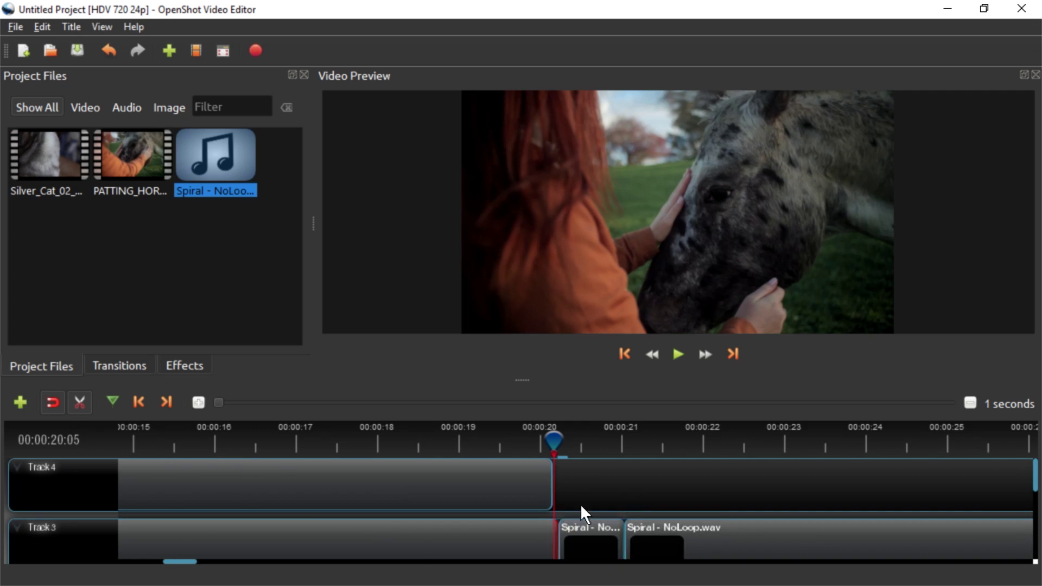
pyautogui.scroll(-3, 595, 506)
pyautogui.scroll(1, 299, 519)
pyautogui.scroll(3, 367, 508)
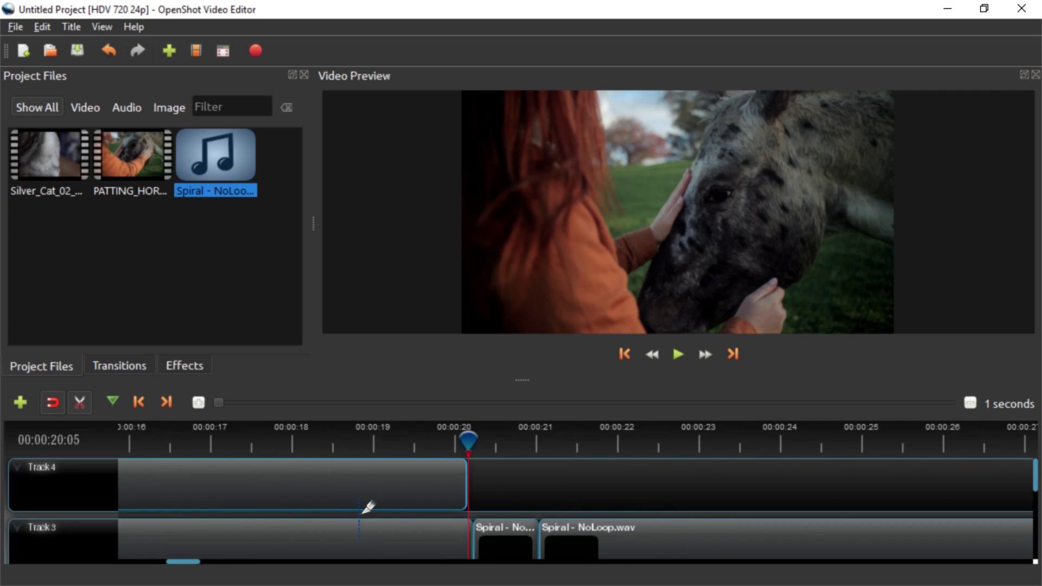
# Remove the leftover music pieces and trim the music's end to match the video.
pyautogui.rightClick(495, 537)
pyautogui.click(536, 529)
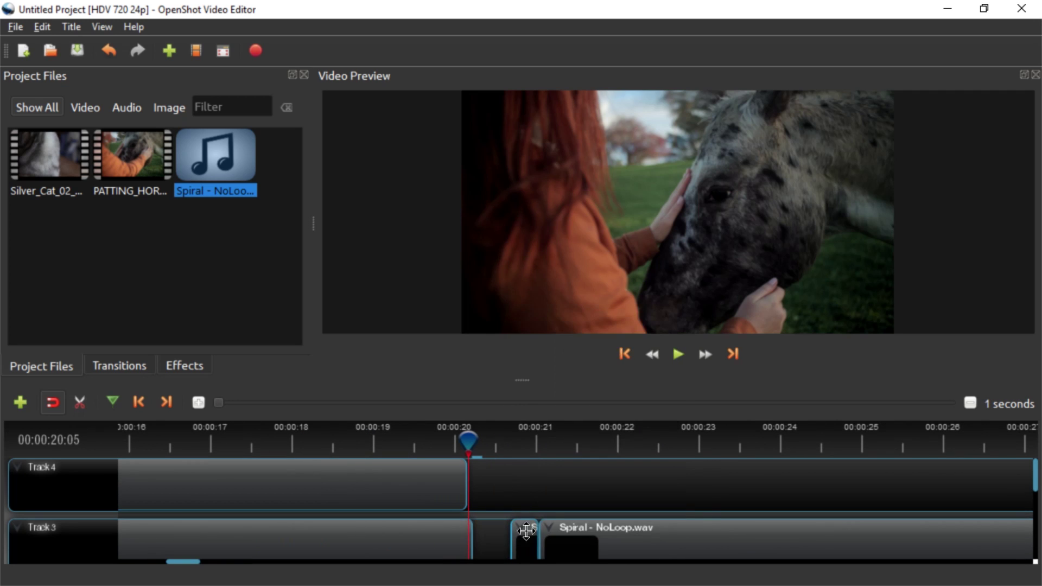
pyautogui.rightClick(526, 535)
pyautogui.click(583, 524)
pyautogui.rightClick(550, 537)
pyautogui.click(591, 528)
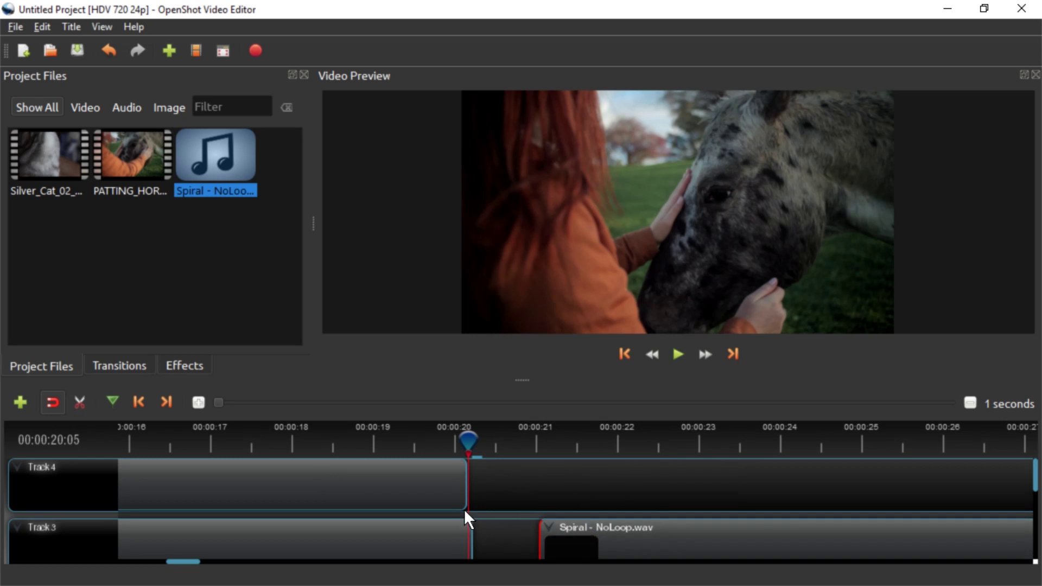
pyautogui.moveTo(474, 540); pyautogui.dragTo(467, 543)
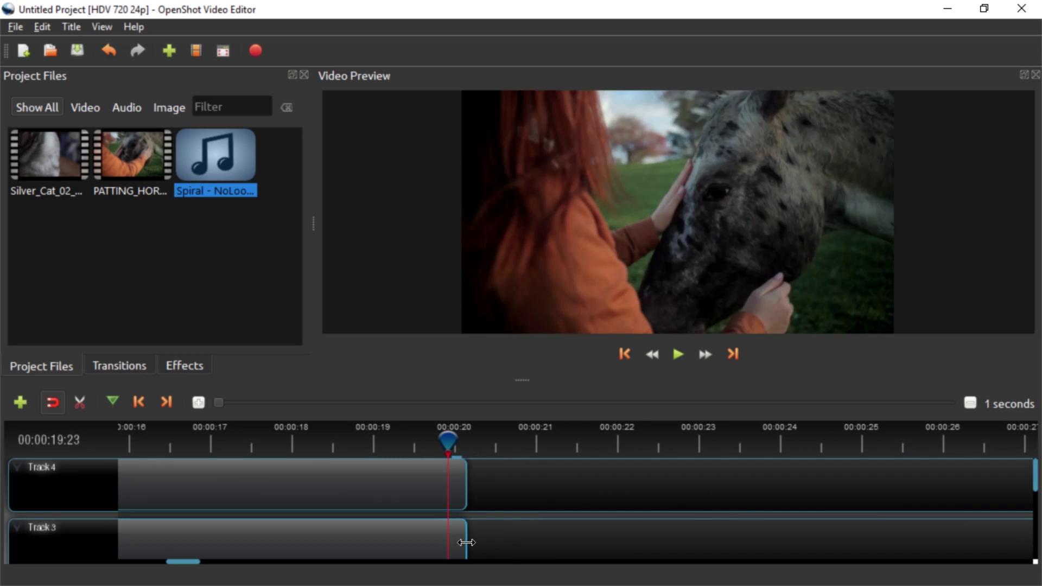
pyautogui.click(372, 410)
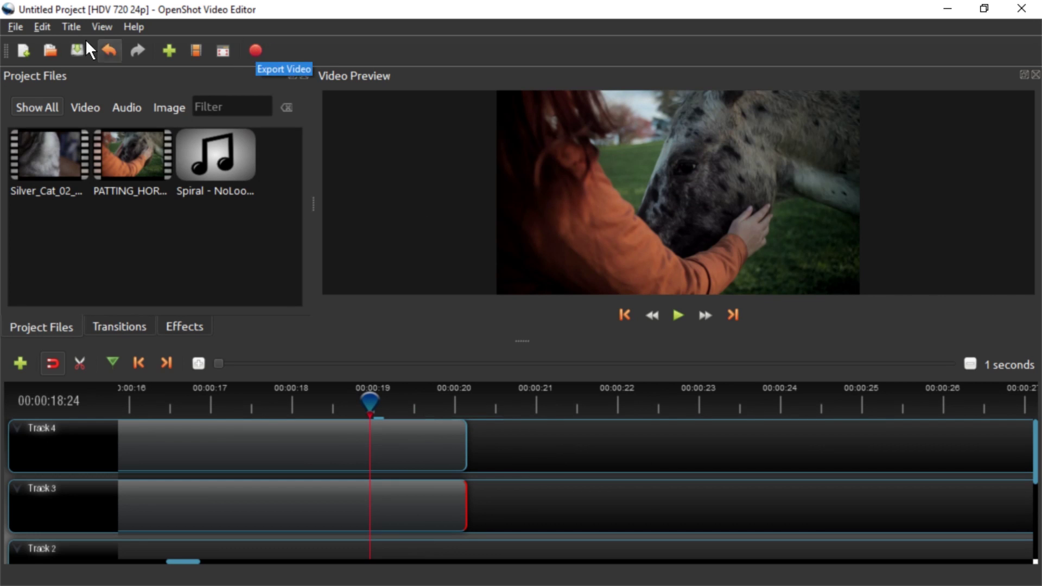
# Bring up Export Video from the File menu, showing MP4 (h.264) at HDV 720 24p.
pyautogui.click(15, 26)
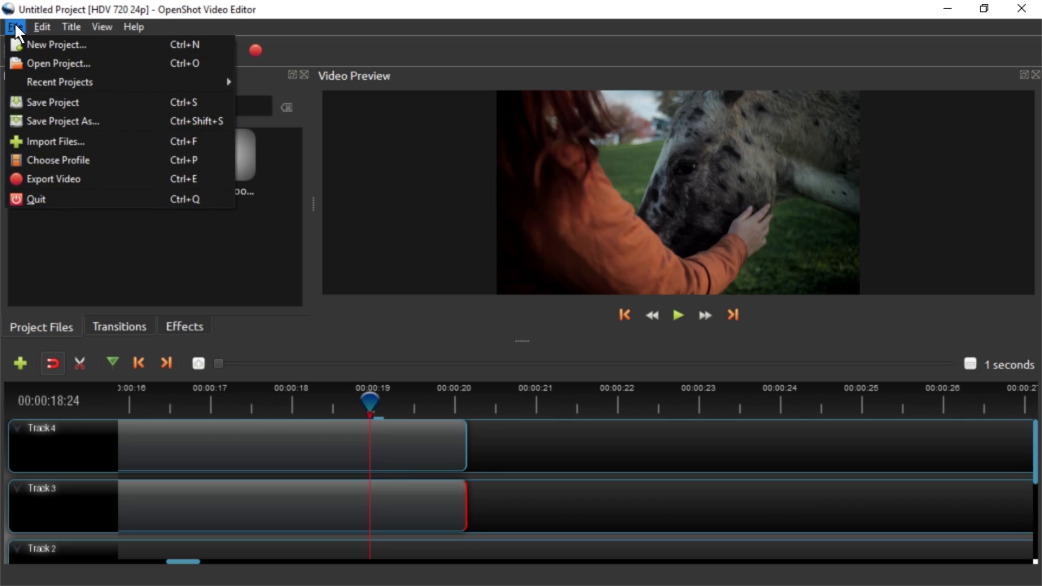
pyautogui.click(60, 177)
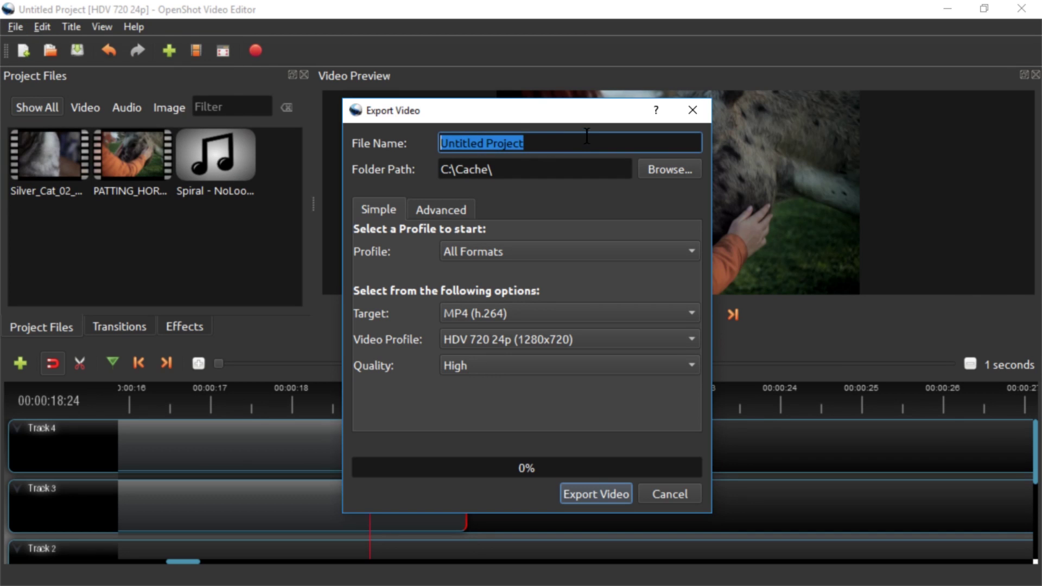
# Name the export cathorse, keep MP4, High quality and HDV 720 24p, and export it.
pyautogui.click(586, 136)
pyautogui.tripleClick(591, 139)
pyautogui.press('BackSpace')
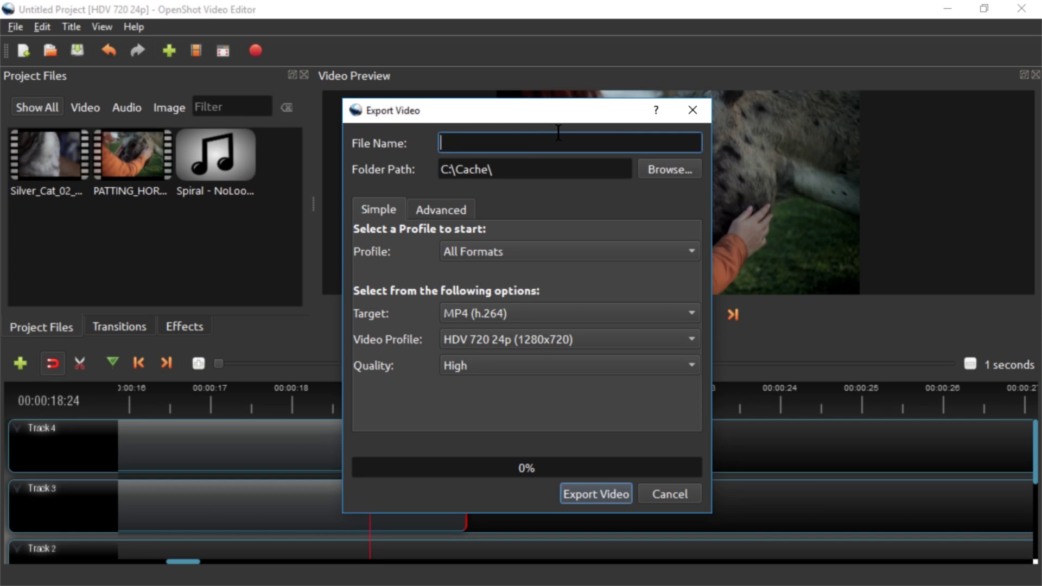
pyautogui.write('cathorse')
pyautogui.click(466, 311)
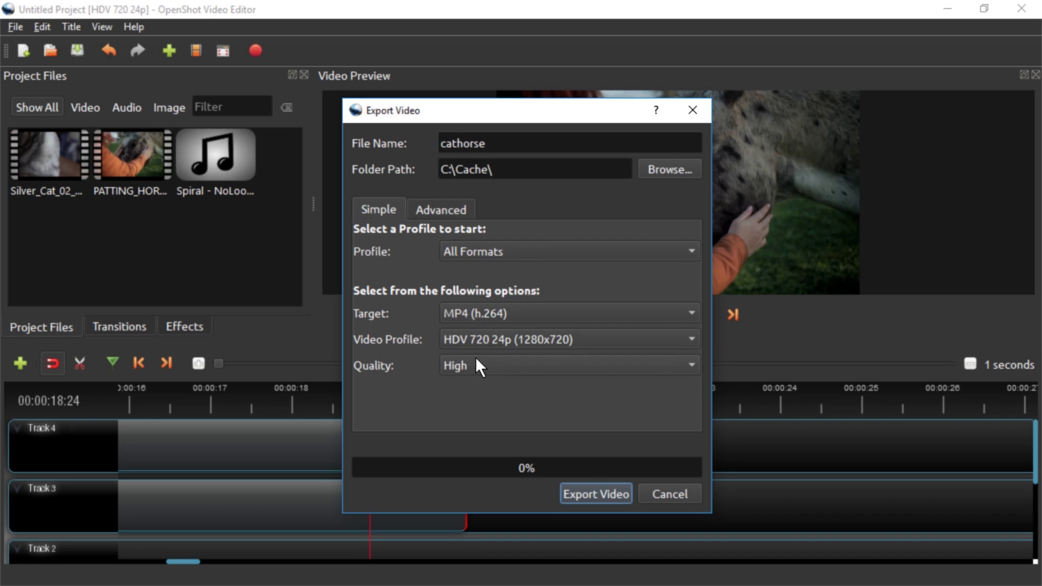
pyautogui.click(475, 357)
pyautogui.click(474, 357)
pyautogui.click(459, 337)
pyautogui.click(414, 336)
pyautogui.click(452, 208)
pyautogui.click(583, 492)
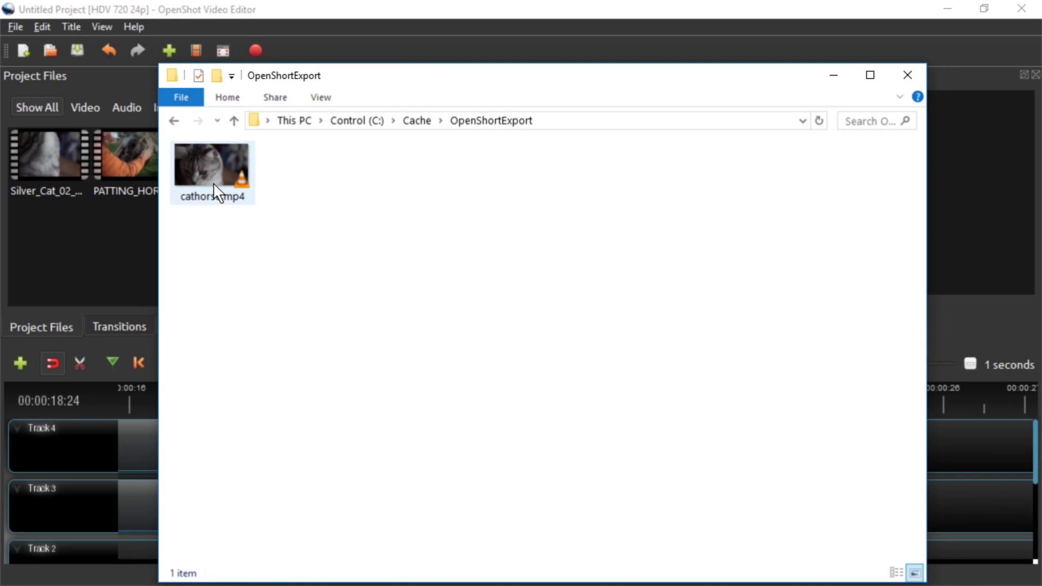
# Play the exported cathorse.mp4 from the export folder in VLC.
pyautogui.click(213, 183)
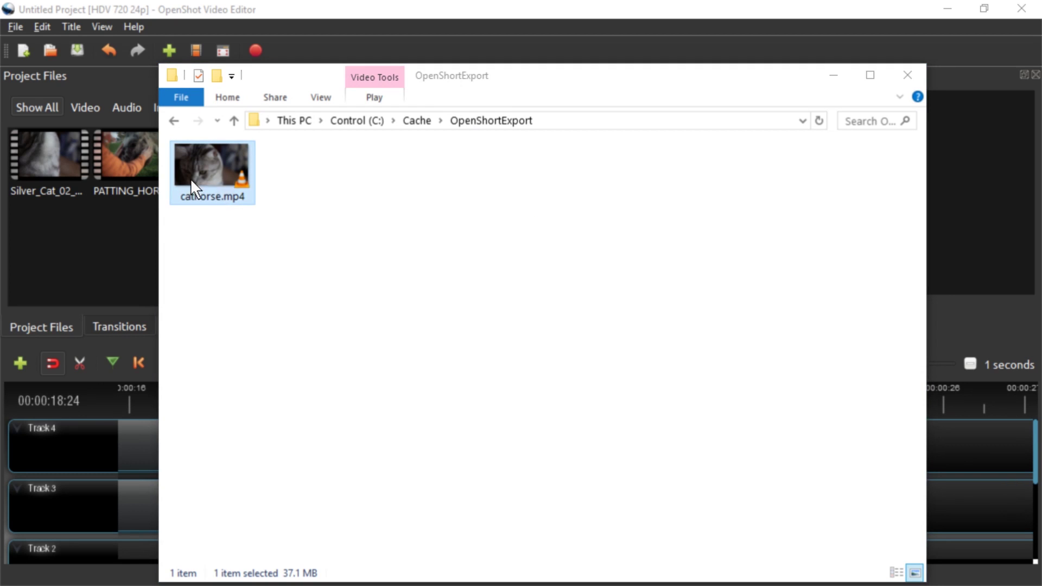
pyautogui.doubleClick(191, 182)
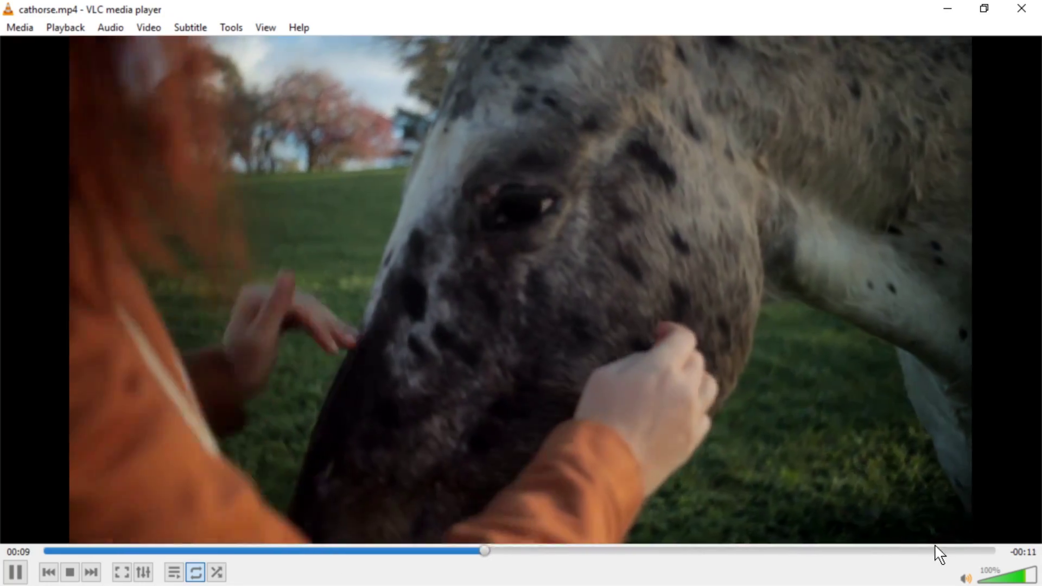
# Skip to the horse scene, close VLC, and deselect cathorse.mp4 in the folder.
pyautogui.click(937, 551)
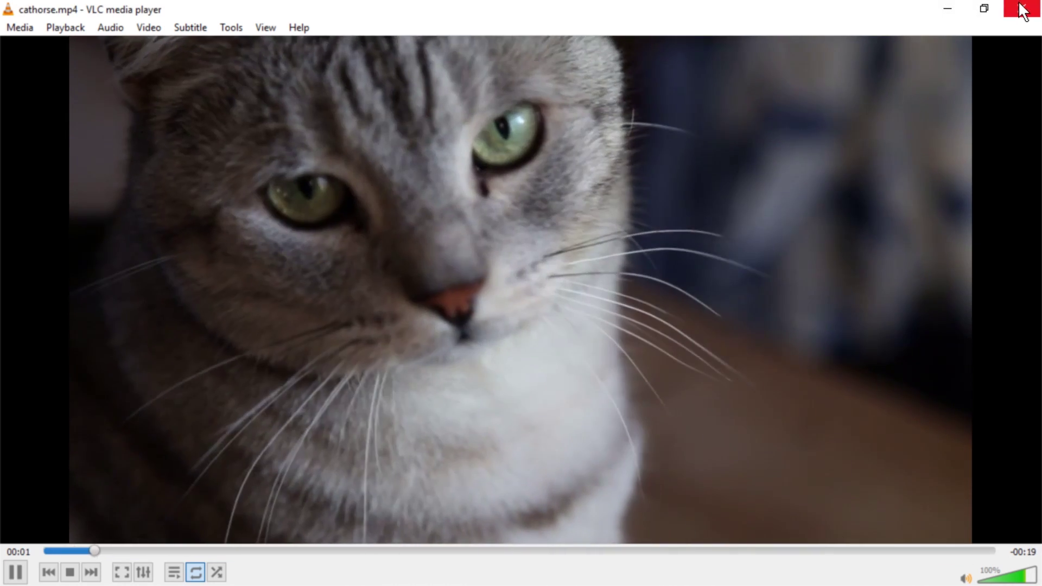
pyautogui.click(1019, 10)
pyautogui.click(362, 236)
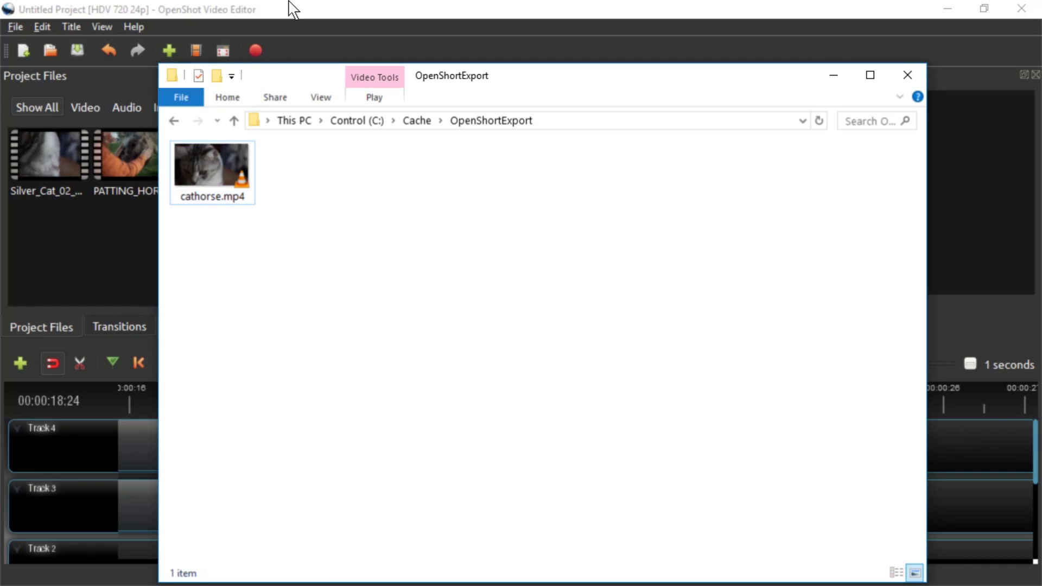
# Return to OpenShot, reopen Export Video and review the video profile list unchanged.
pyautogui.click(290, 10)
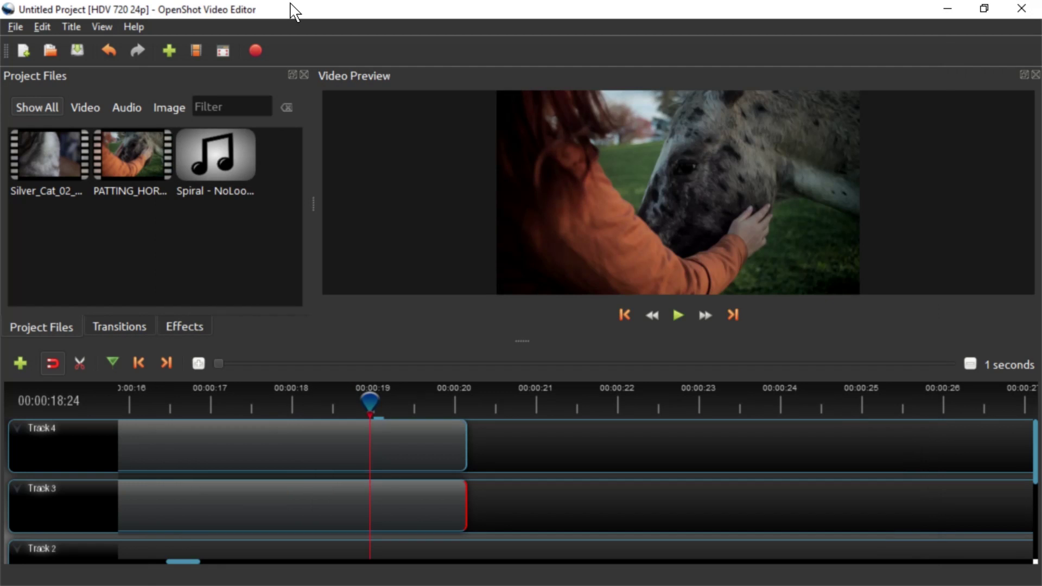
pyautogui.click(259, 55)
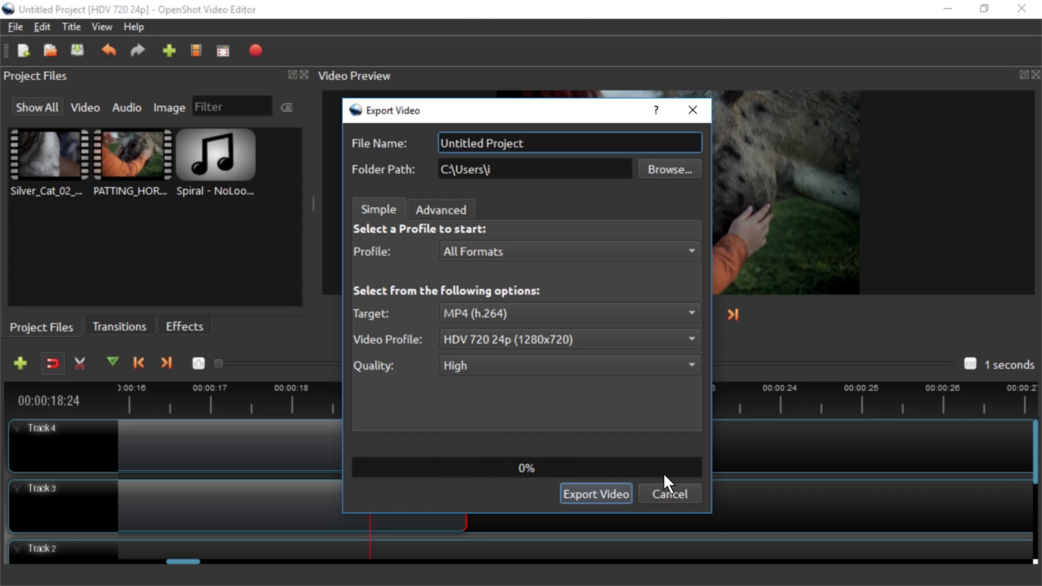
pyautogui.click(541, 353)
pyautogui.click(366, 334)
# Cancel the export and set the project profile to HD 1080p 29.97 fps (1920x1080).
pyautogui.click(669, 493)
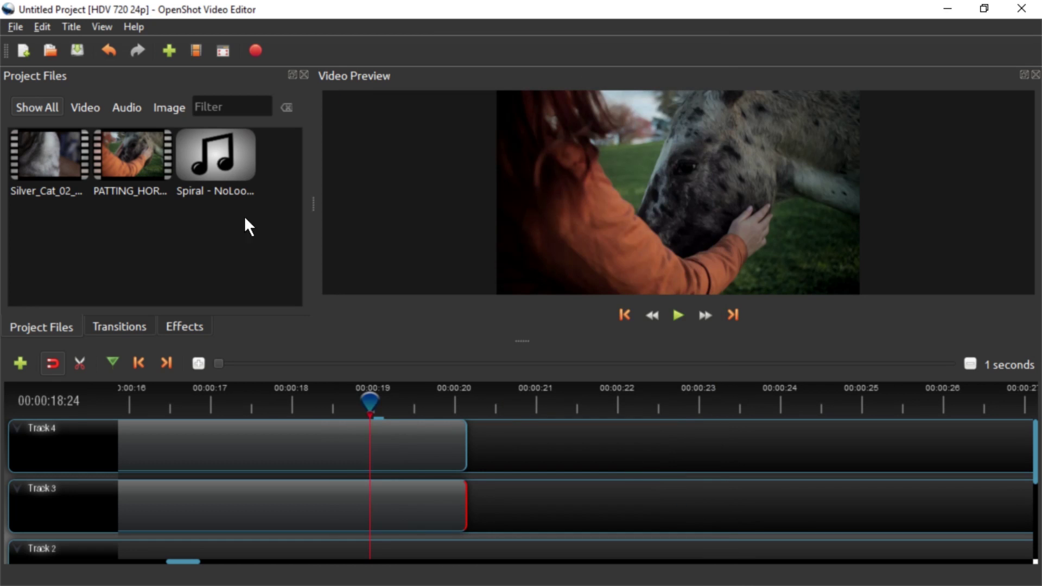
pyautogui.click(19, 25)
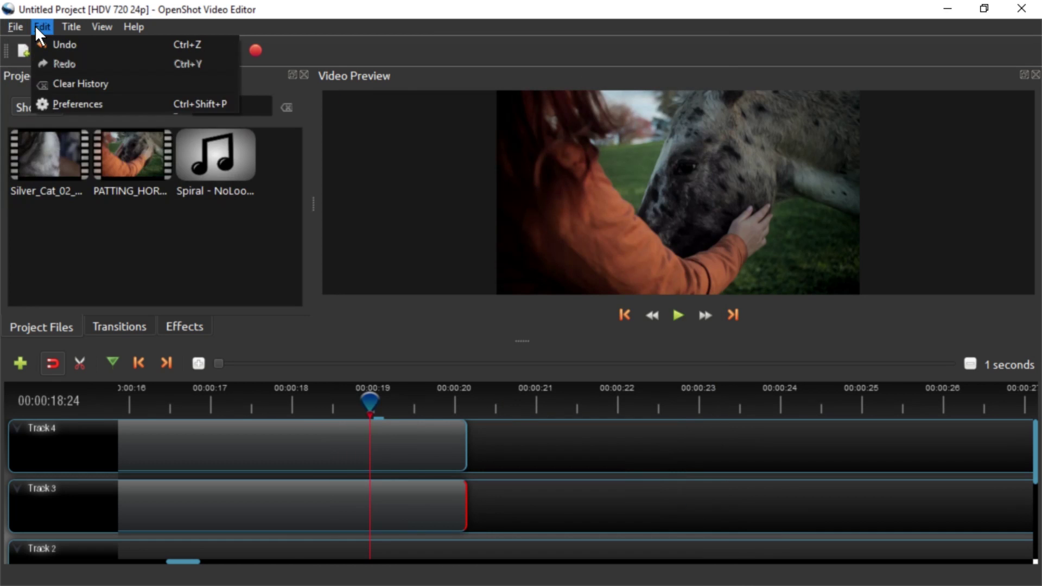
pyautogui.click(54, 97)
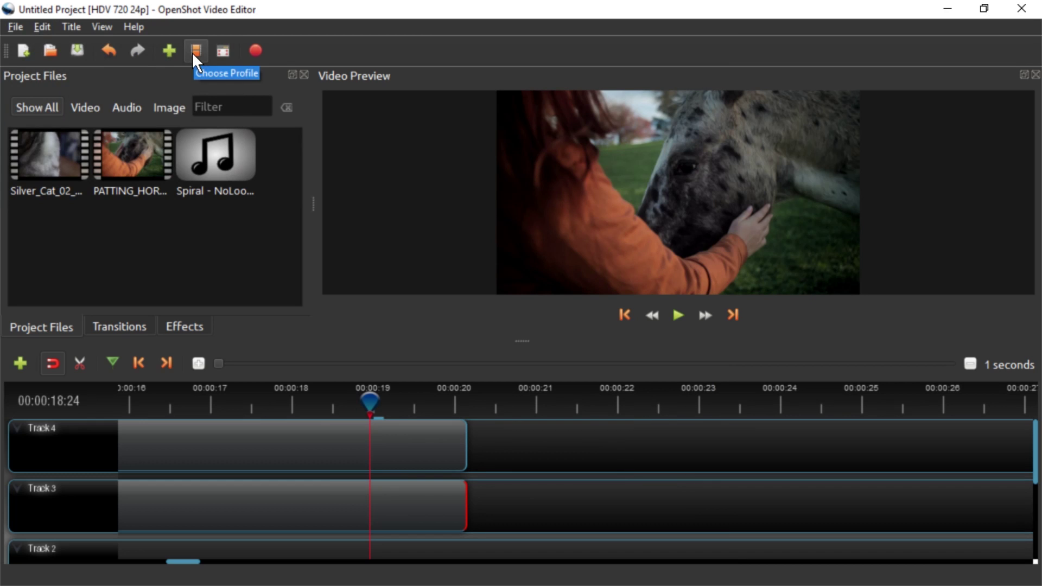
pyautogui.click(17, 29)
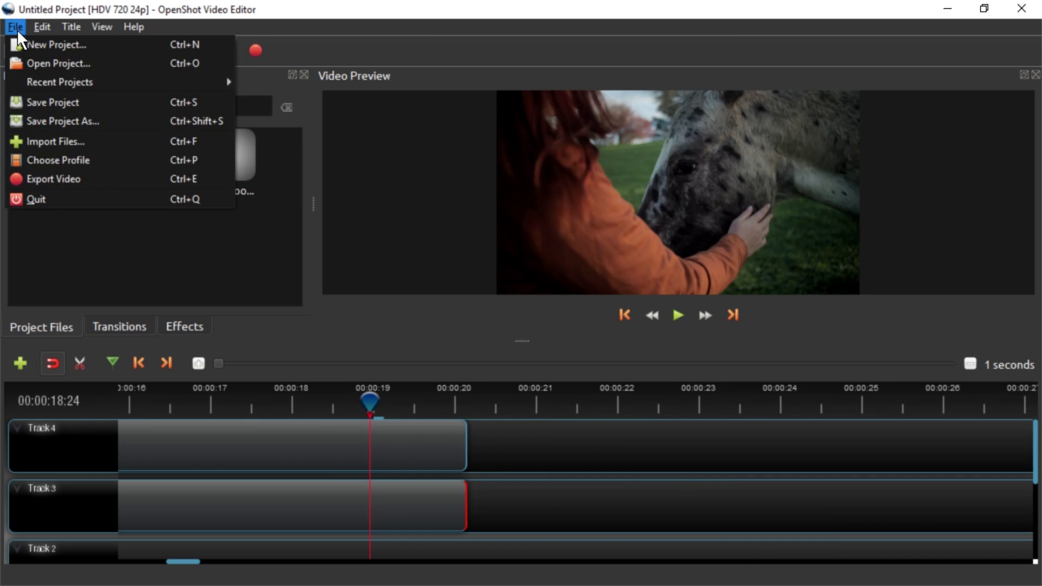
pyautogui.click(98, 161)
pyautogui.click(674, 277)
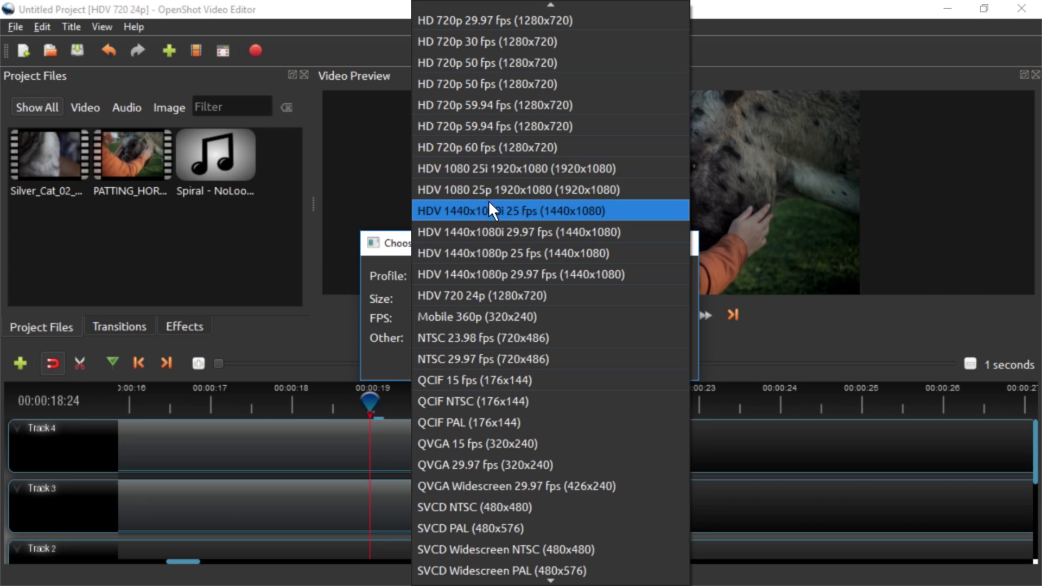
pyautogui.scroll(12, 569, 503)
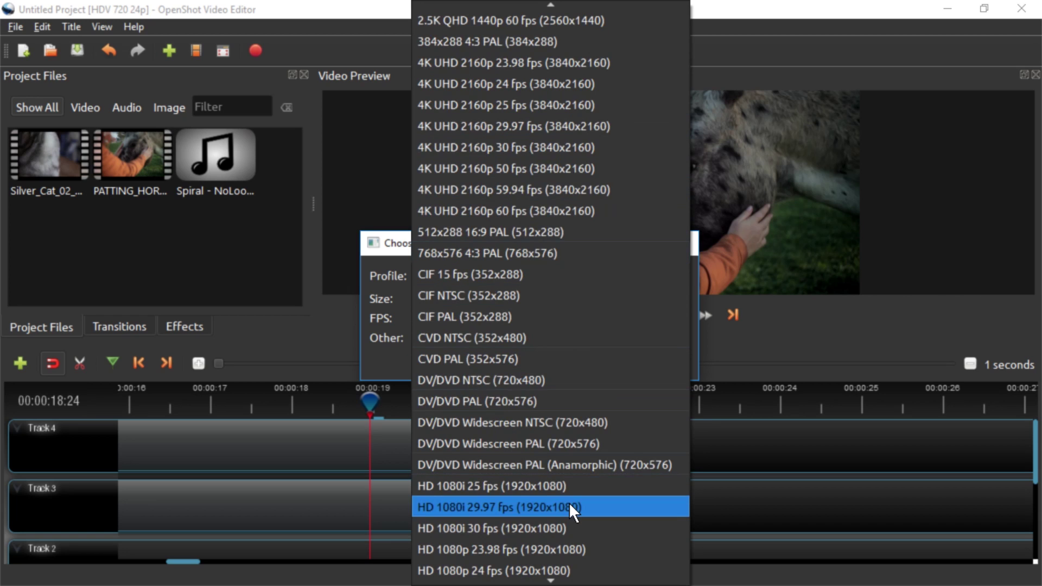
pyautogui.scroll(-2, 551, 405)
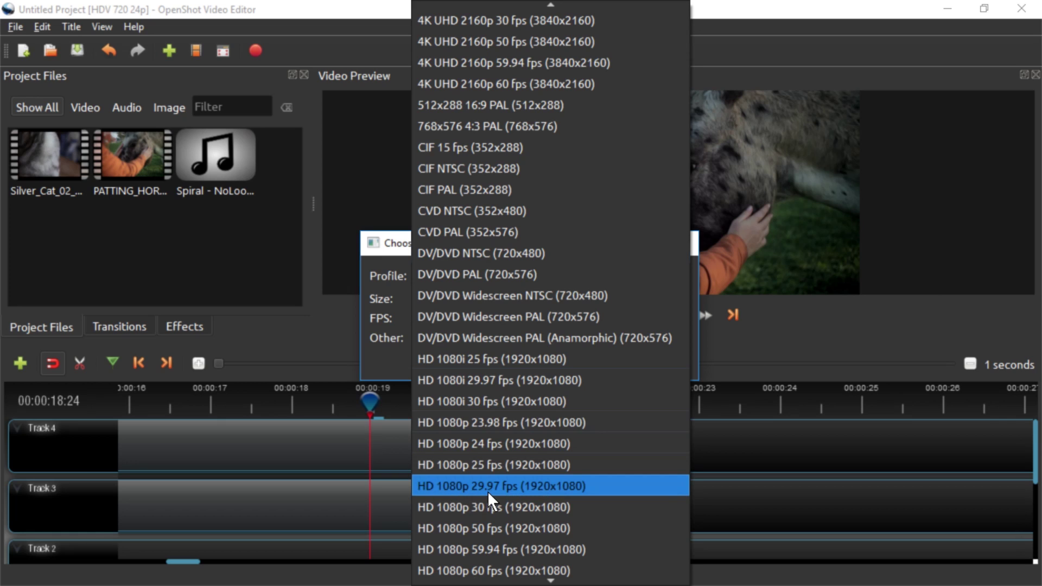
pyautogui.click(506, 490)
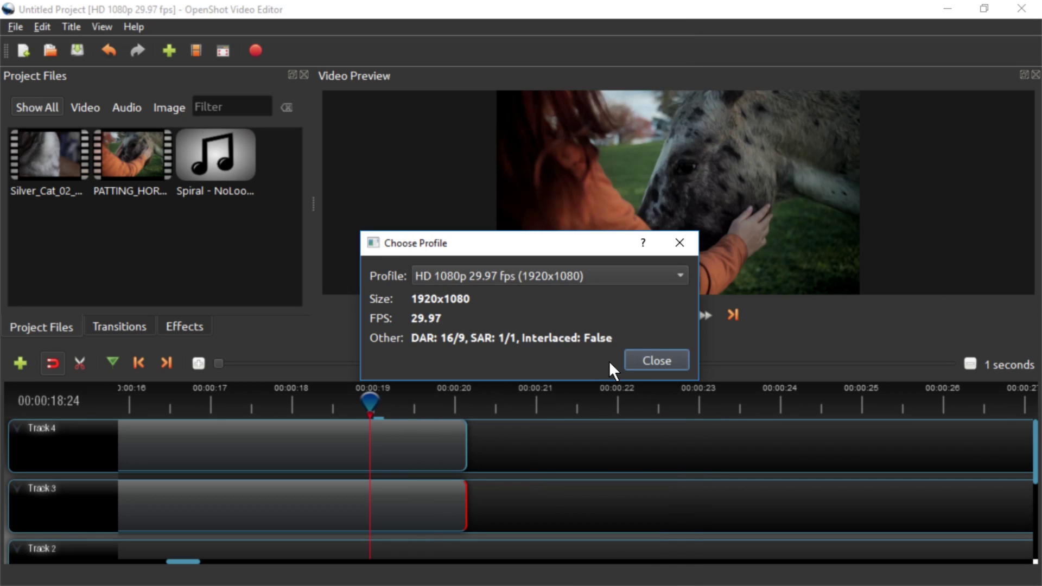
# Export the 1080p project as cathorse2.mp4 in MP4 format.
pyautogui.click(641, 359)
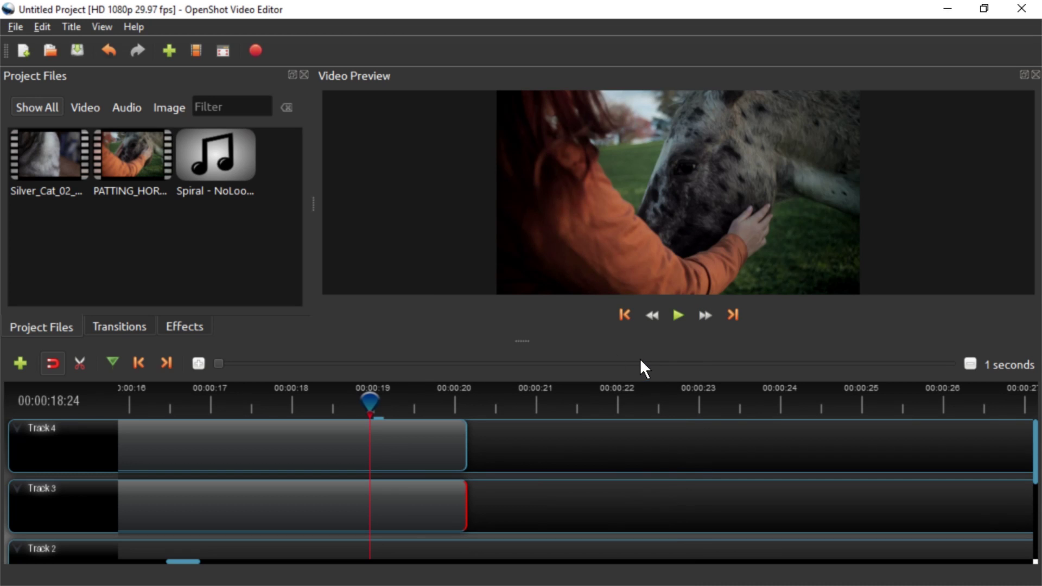
pyautogui.click(256, 51)
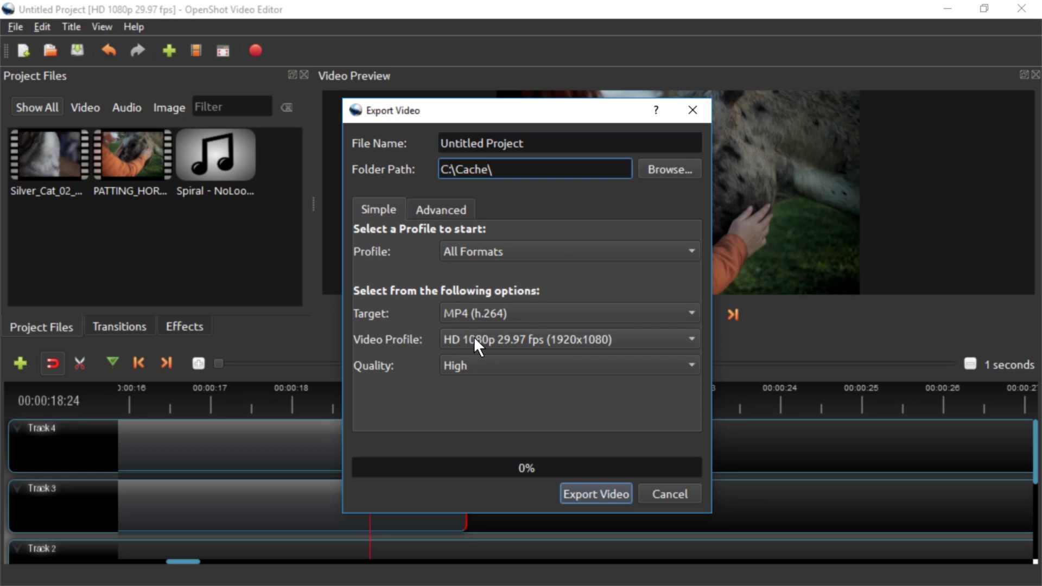
pyautogui.hotkey('shift', 'Tab')
pyautogui.write('cathorse2')
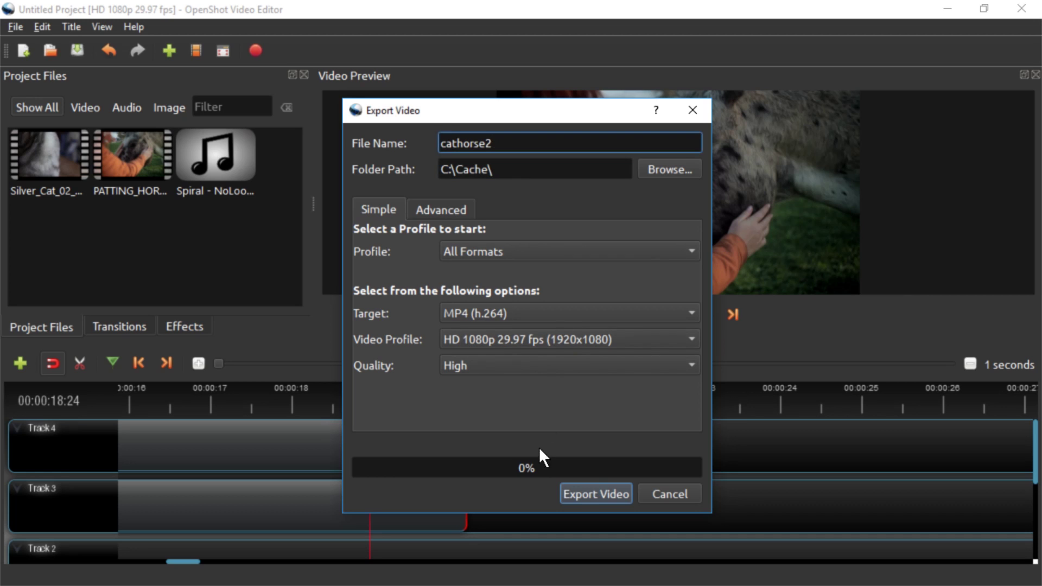
pyautogui.click(573, 492)
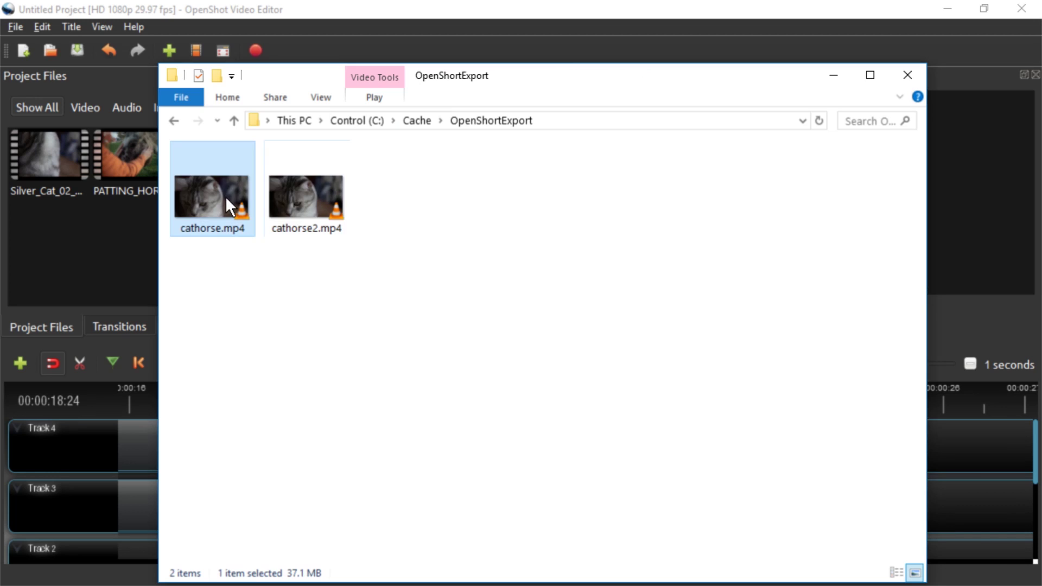
# Compare the sizes of cathorse.mp4 and cathorse2.mp4, then play cathorse2.mp4 in VLC.
pyautogui.click(294, 196)
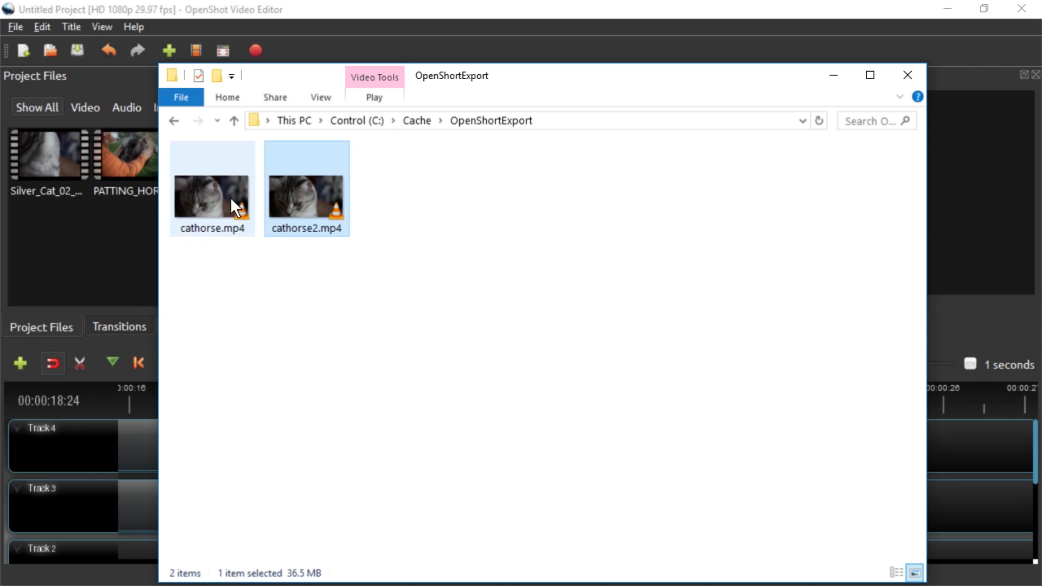
pyautogui.click(230, 197)
pyautogui.click(284, 196)
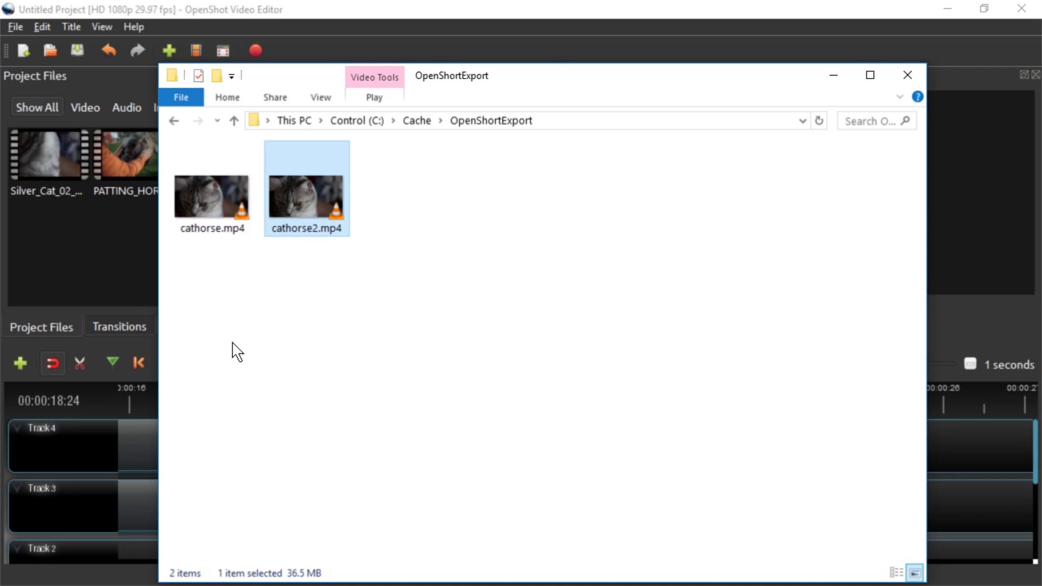
pyautogui.click(238, 223)
pyautogui.click(296, 214)
pyautogui.doubleClick(296, 212)
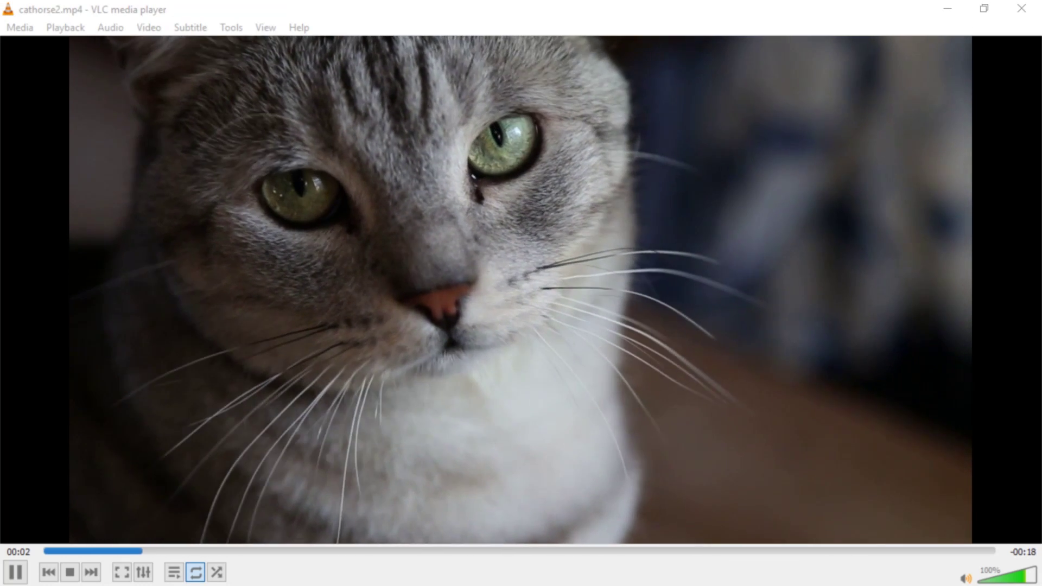
# Check cathorse2.mp4's codec details in Media Information: 1920x1080 H264 at 29.97 fps.
pyautogui.hotkey('ctrl', 'i')
pyautogui.click(573, 211)
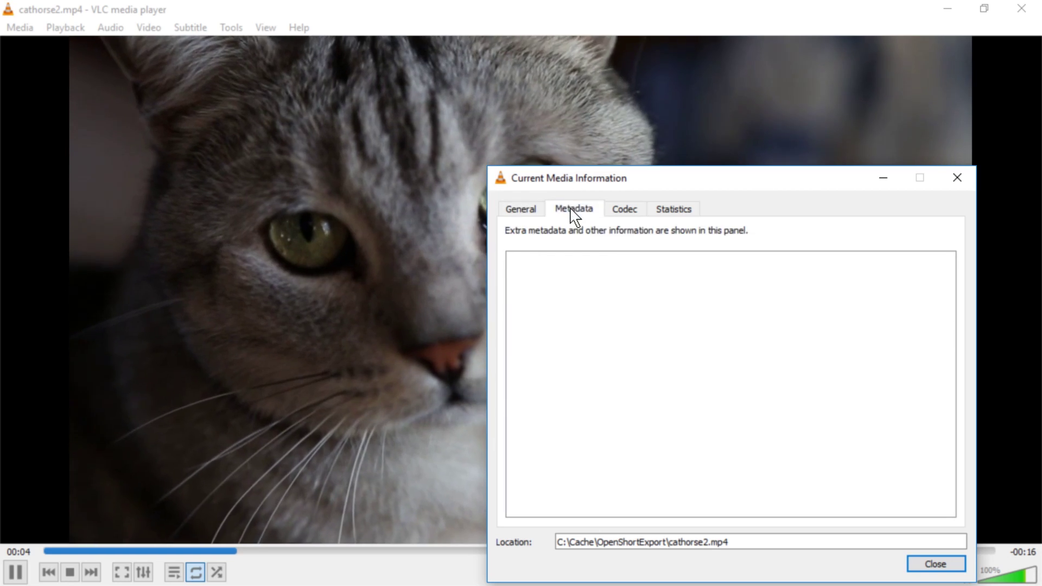
pyautogui.click(624, 212)
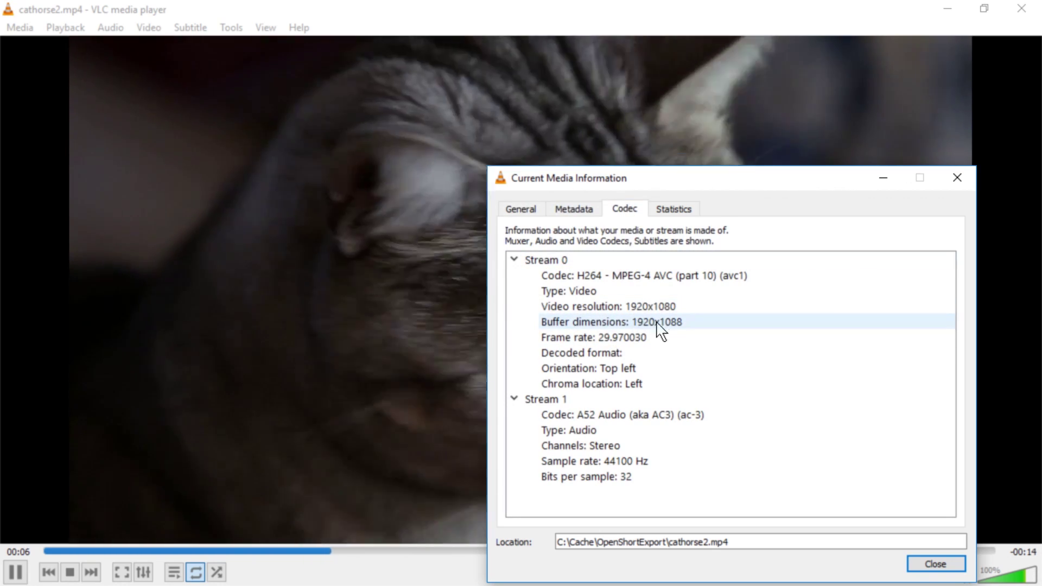
pyautogui.click(678, 325)
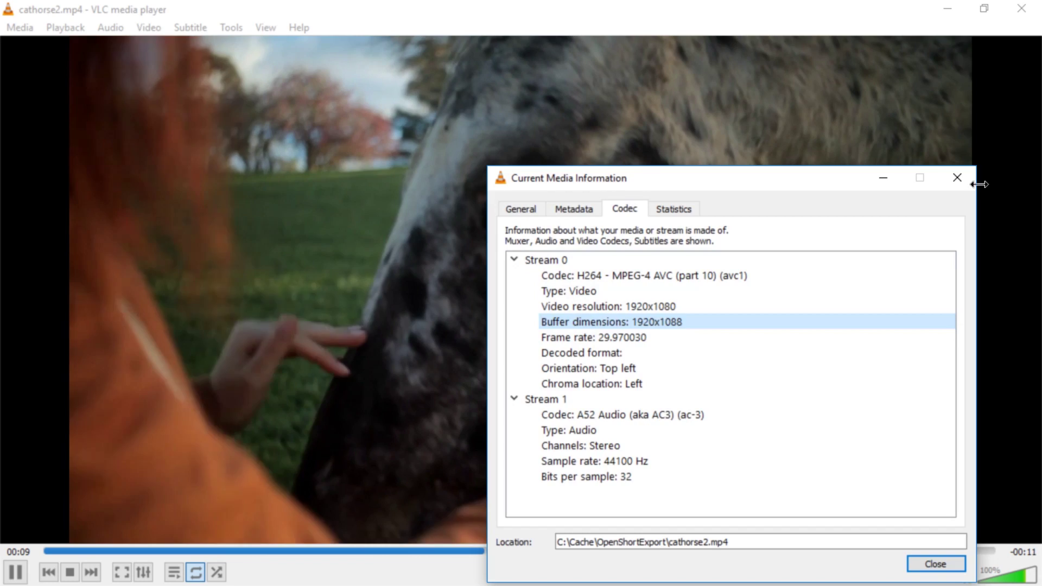
# Close VLC and play cathorse.mp4 from the export folder instead.
pyautogui.click(957, 177)
pyautogui.click(1021, 9)
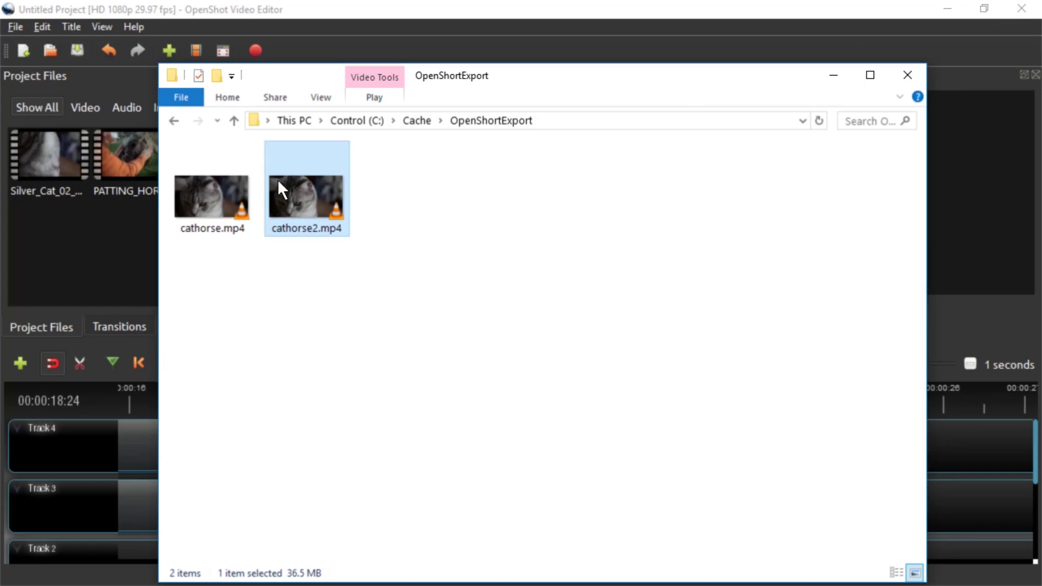
pyautogui.click(195, 201)
pyautogui.doubleClick(201, 196)
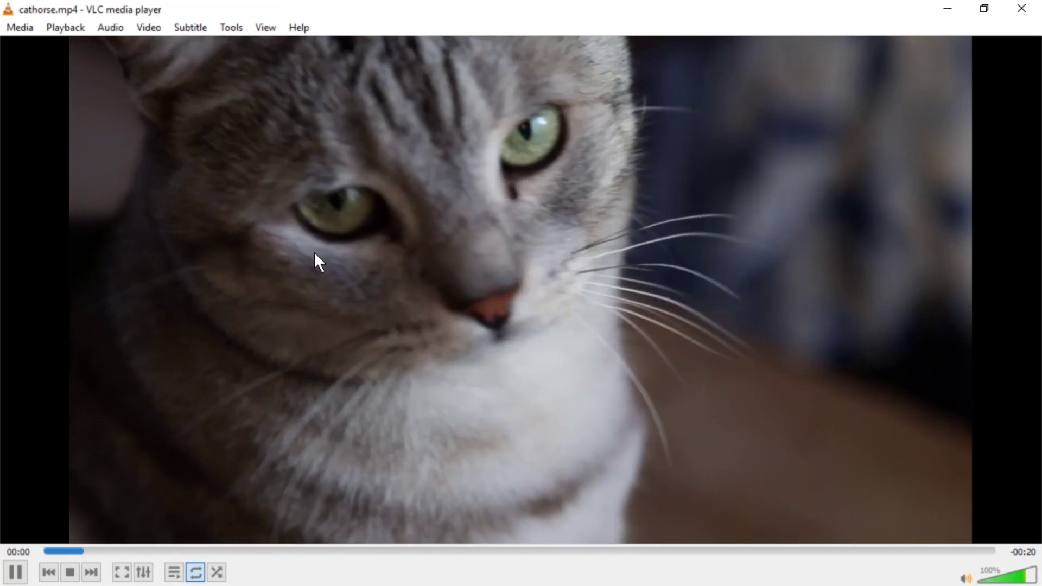
# Confirm cathorse.mp4's codec details show 1280x720 at 24 fps, then return to OpenShot.
pyautogui.hotkey('ctrl', 'i')
pyautogui.click(623, 211)
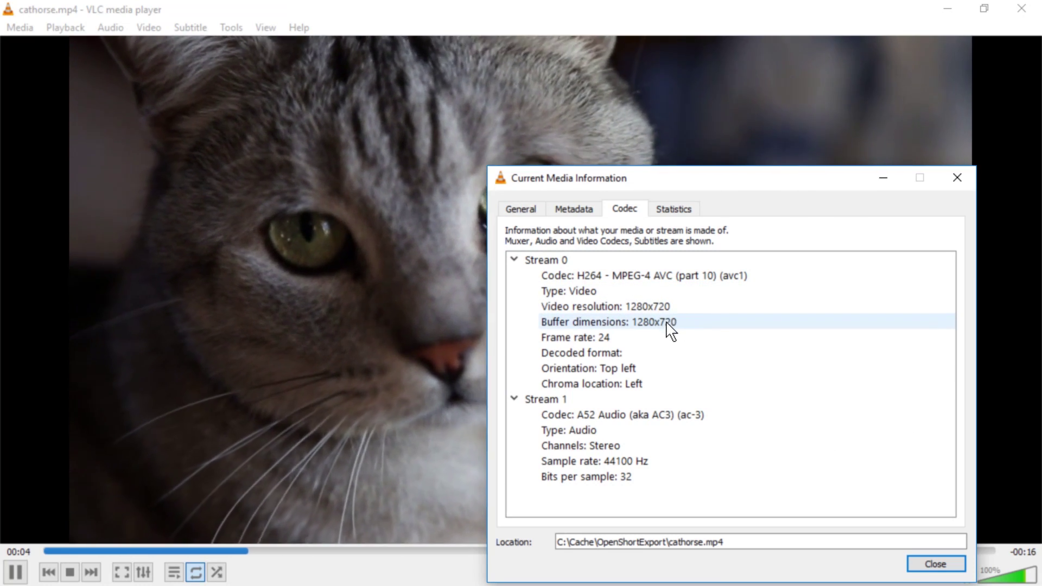
pyautogui.click(613, 342)
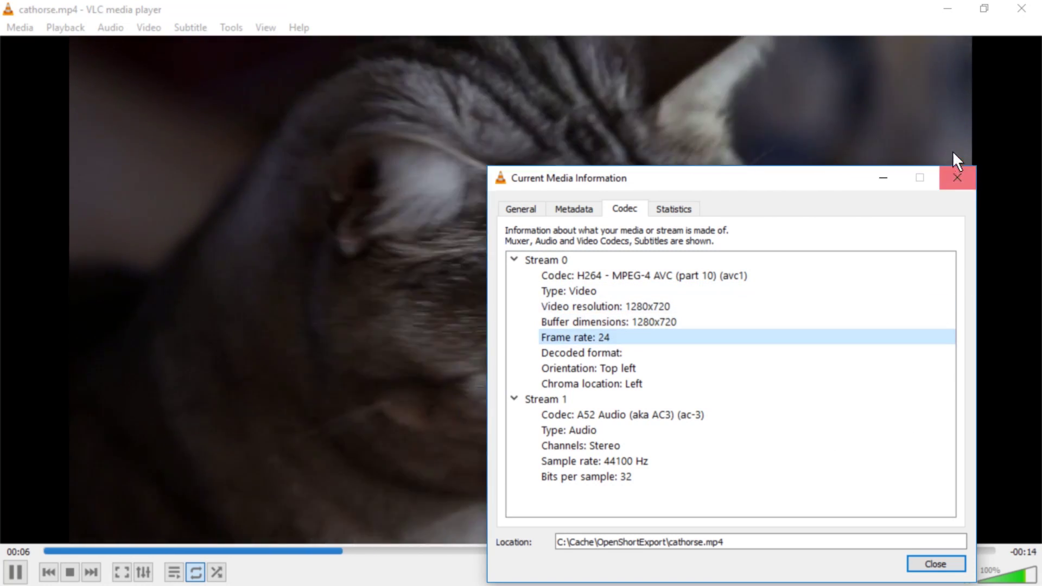
pyautogui.click(958, 177)
pyautogui.click(1022, 12)
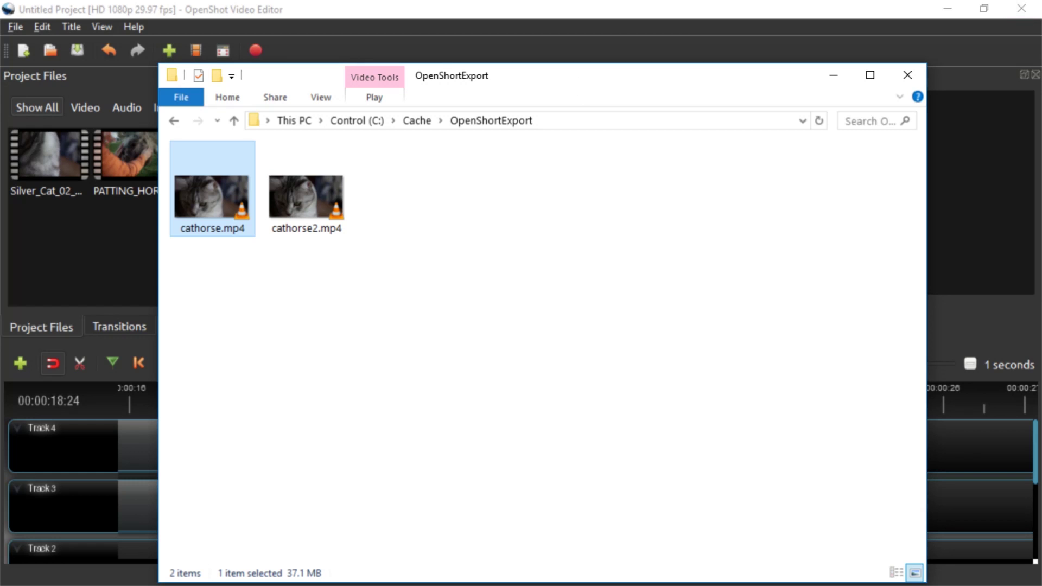
pyautogui.click(570, 9)
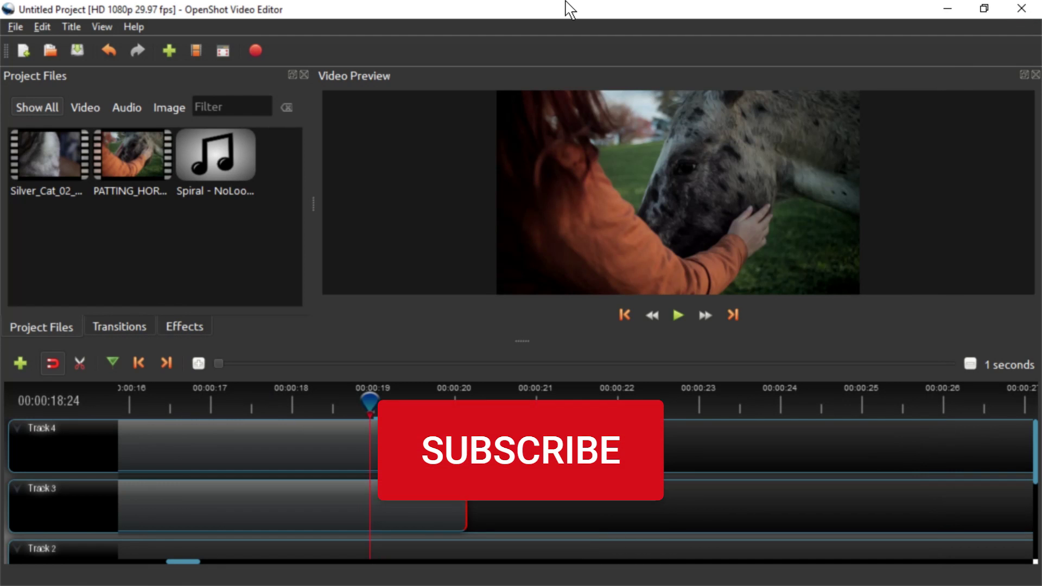